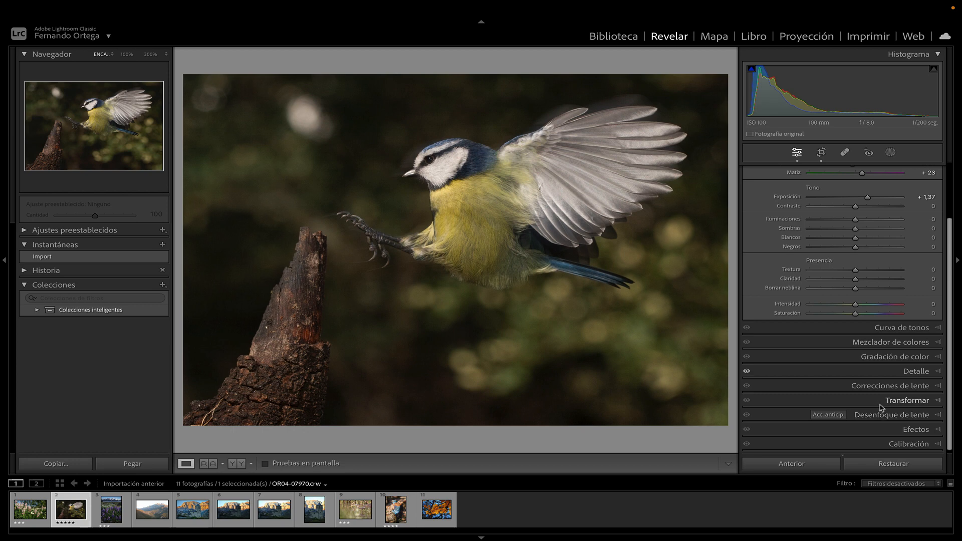
# Apply Lens Blur to the bird photo and test the blur amount from 0 up to a strong background blur
pyautogui.click(939, 390)
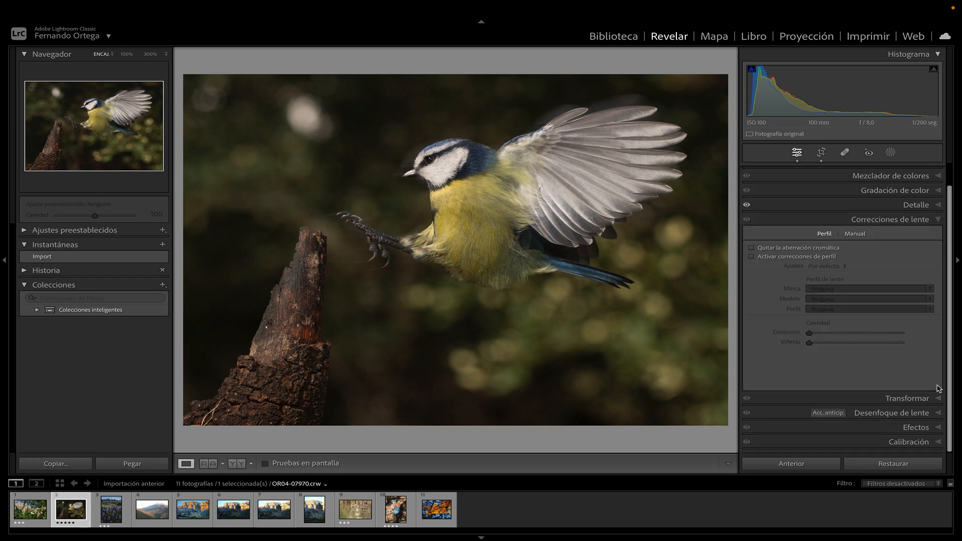
pyautogui.click(873, 224)
pyautogui.click(875, 272)
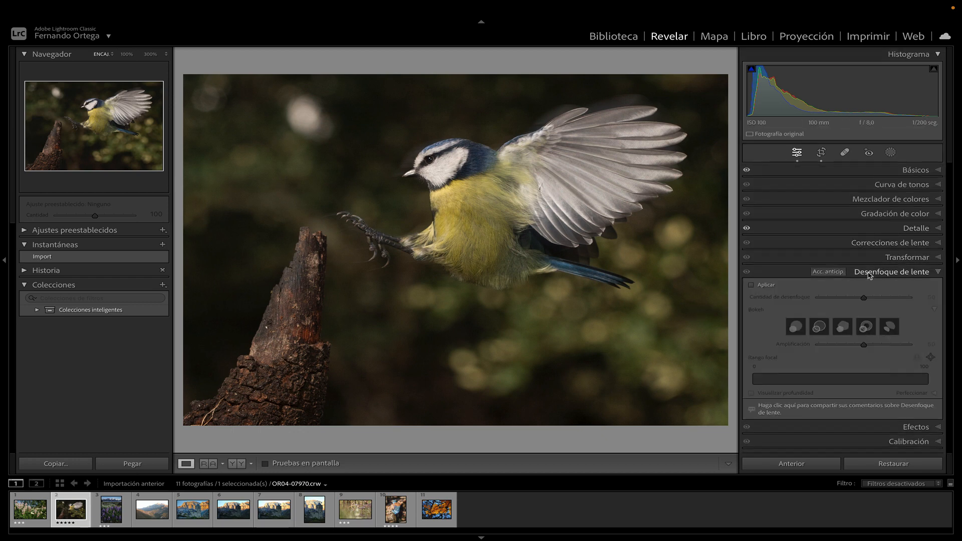
pyautogui.click(752, 286)
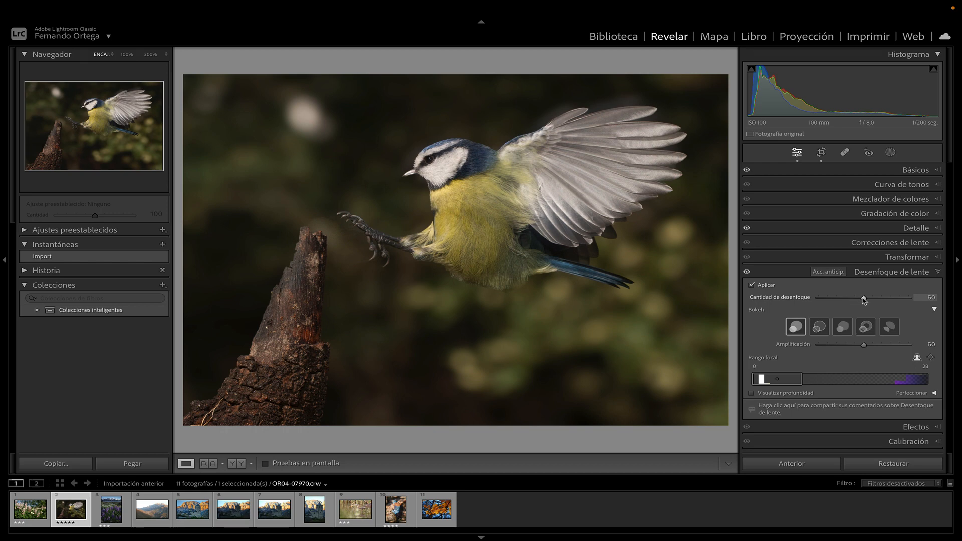
pyautogui.moveTo(864, 299); pyautogui.dragTo(818, 298)
pyautogui.moveTo(819, 299); pyautogui.dragTo(890, 305)
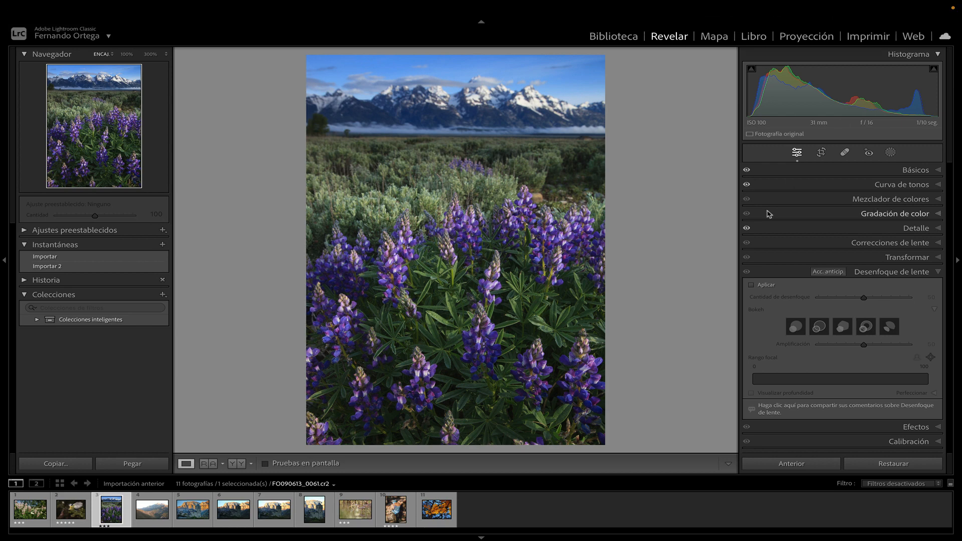
# Apply Lens Blur to the purple flower landscape and lower the blur amount to 0
pyautogui.click(752, 285)
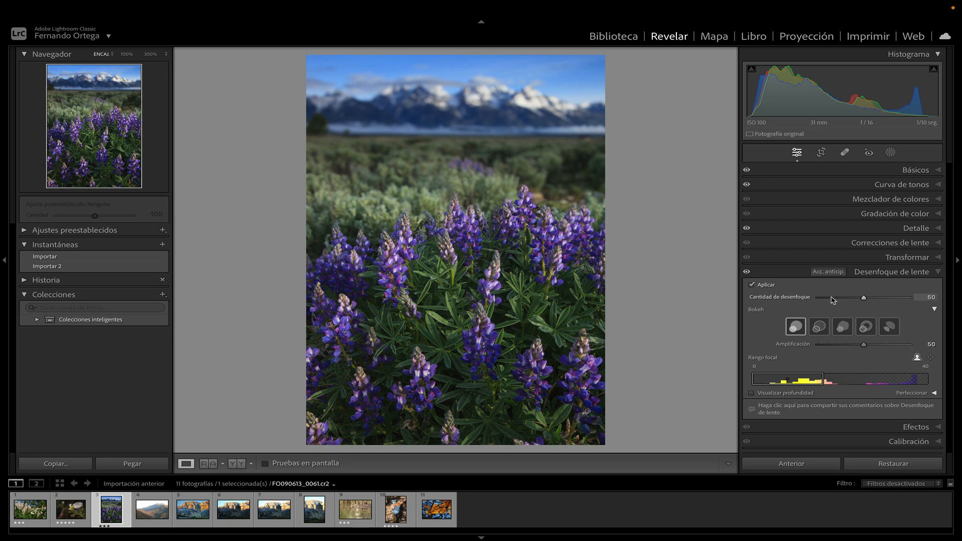
pyautogui.moveTo(866, 299); pyautogui.dragTo(819, 298)
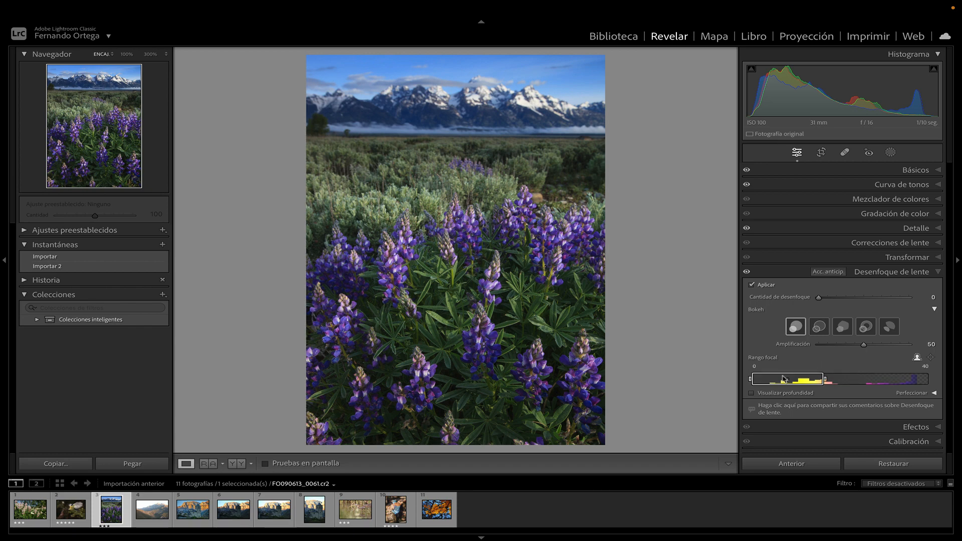
# Widen the focal range to 0–56 with the help of the depth visualization, and raise the blur amount
pyautogui.click(752, 394)
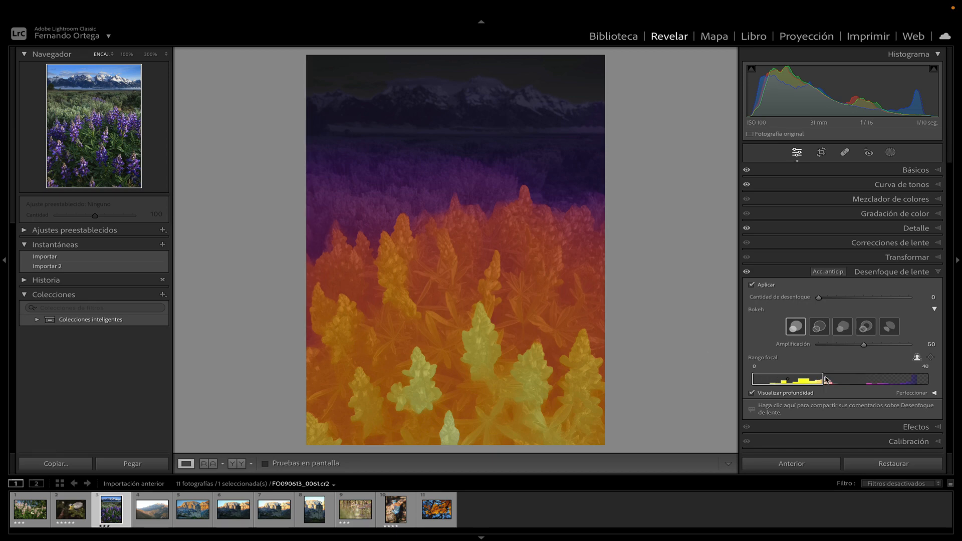
pyautogui.moveTo(825, 381); pyautogui.dragTo(841, 384)
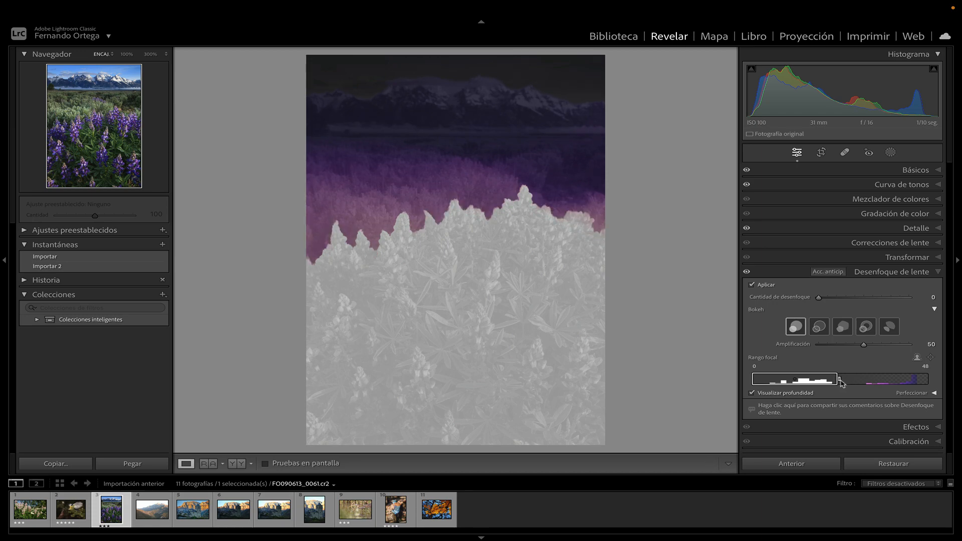
pyautogui.moveTo(841, 384); pyautogui.dragTo(855, 385)
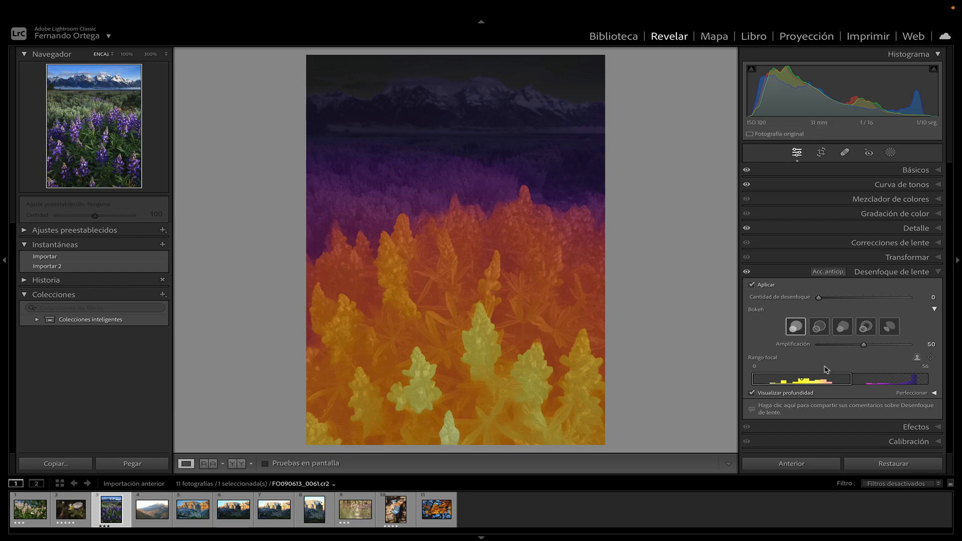
pyautogui.moveTo(851, 379); pyautogui.dragTo(856, 381)
pyautogui.click(752, 395)
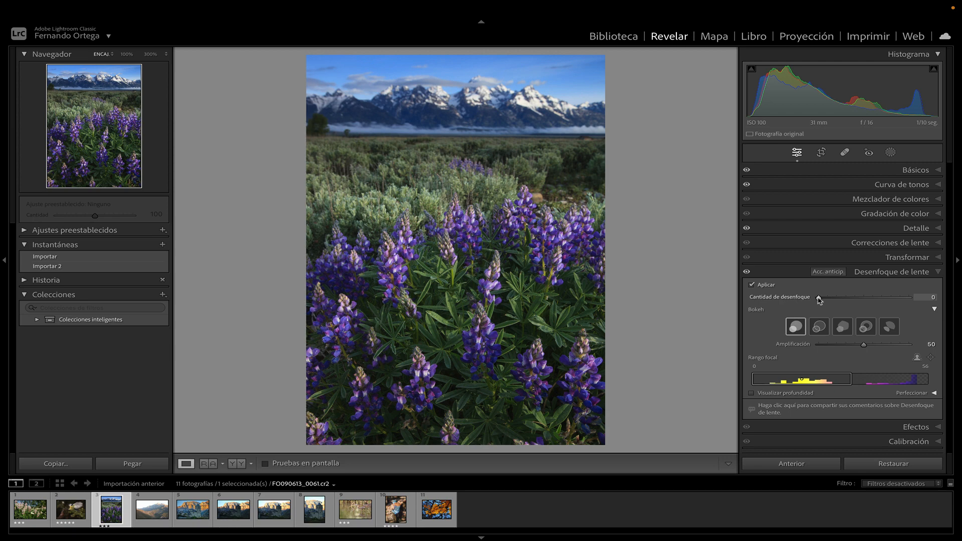
pyautogui.moveTo(819, 298); pyautogui.dragTo(869, 302)
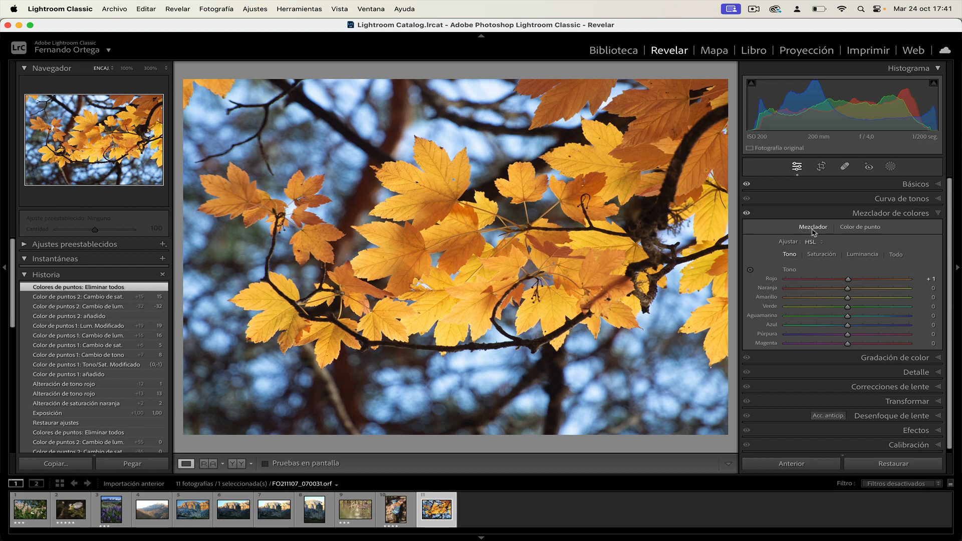
# Try a red hue of +17 and an orange hue of about +18 in the color mixer for the autumn leaves
pyautogui.click(751, 270)
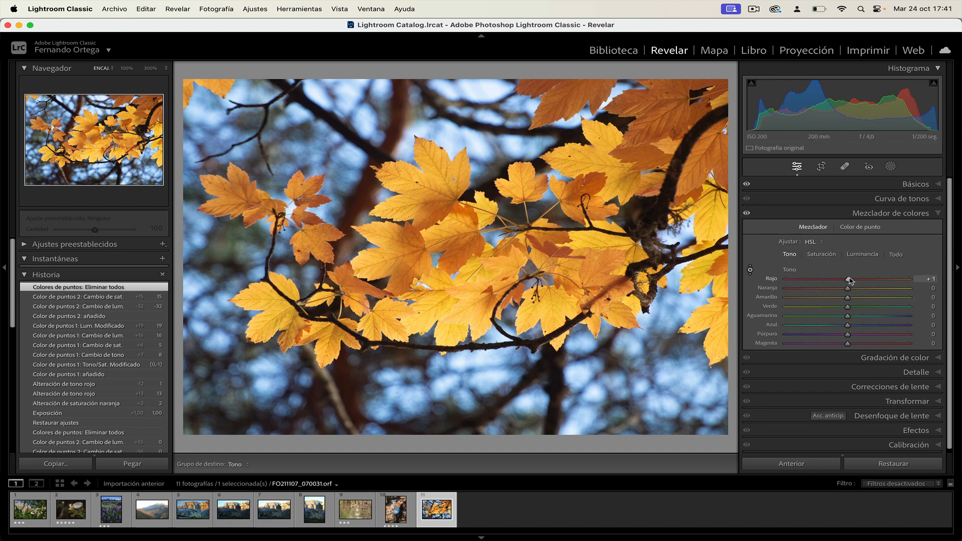
pyautogui.moveTo(848, 281)
pyautogui.mouseDown()
pyautogui.moveTo(861, 280)
pyautogui.moveTo(824, 281)
pyautogui.moveTo(858, 280)
pyautogui.mouseUp()
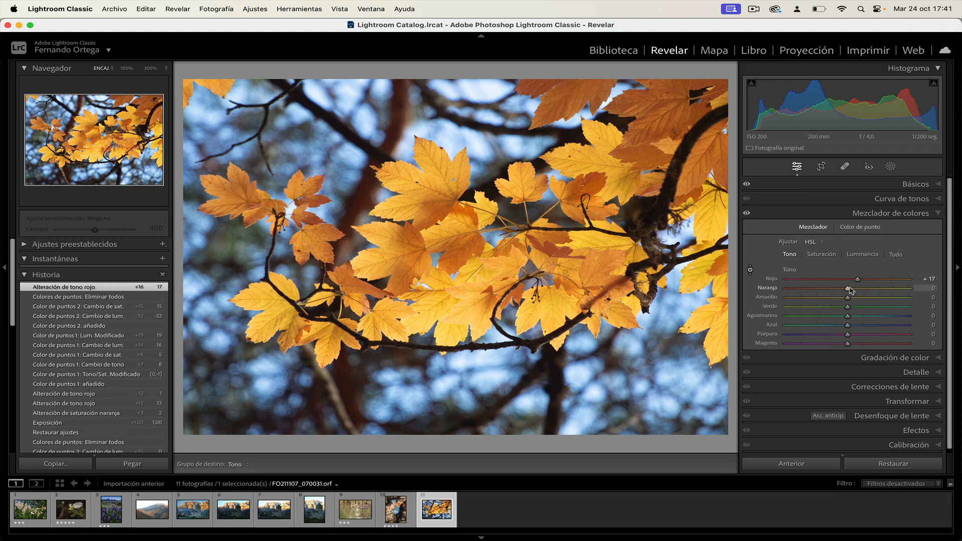
pyautogui.moveTo(848, 290); pyautogui.dragTo(859, 292)
# Reset the orange and red hue adjustments to 0
pyautogui.doubleClick(859, 290)
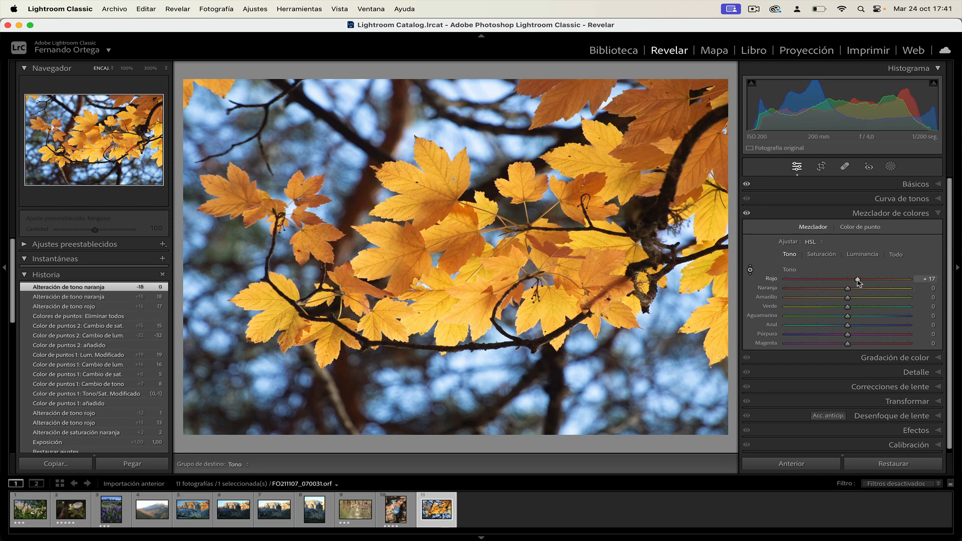
pyautogui.doubleClick(859, 281)
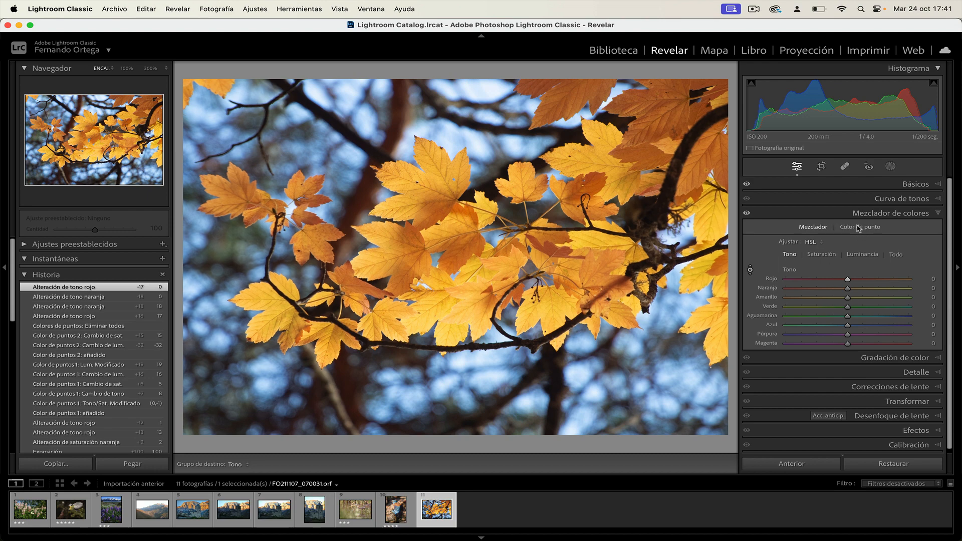
# Add a Point Color sample from the yellow autumn leaves
pyautogui.click(857, 228)
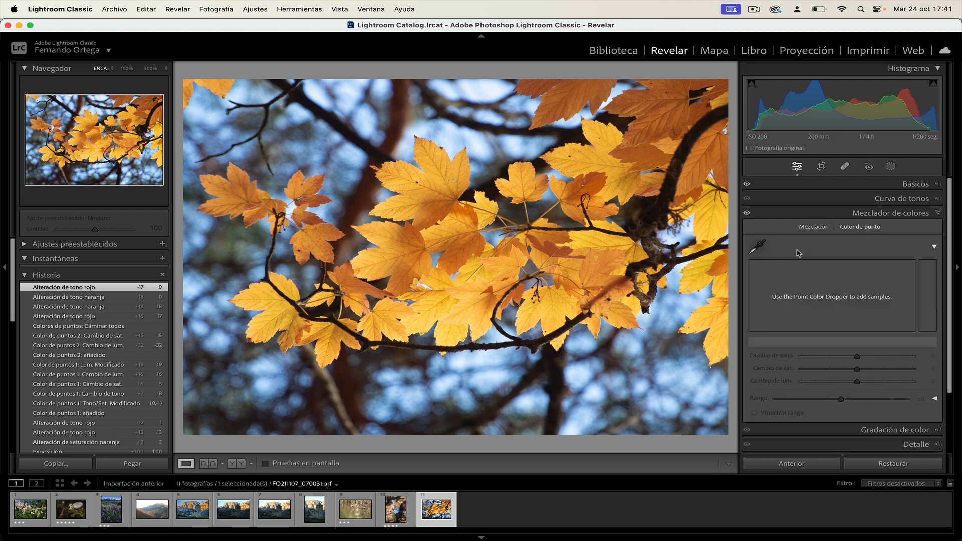
pyautogui.click(759, 248)
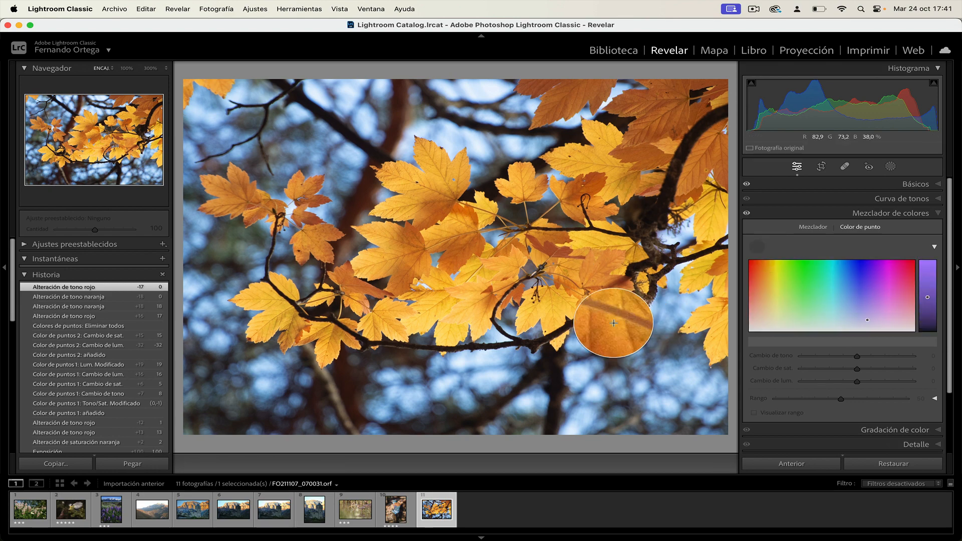
pyautogui.click(523, 347)
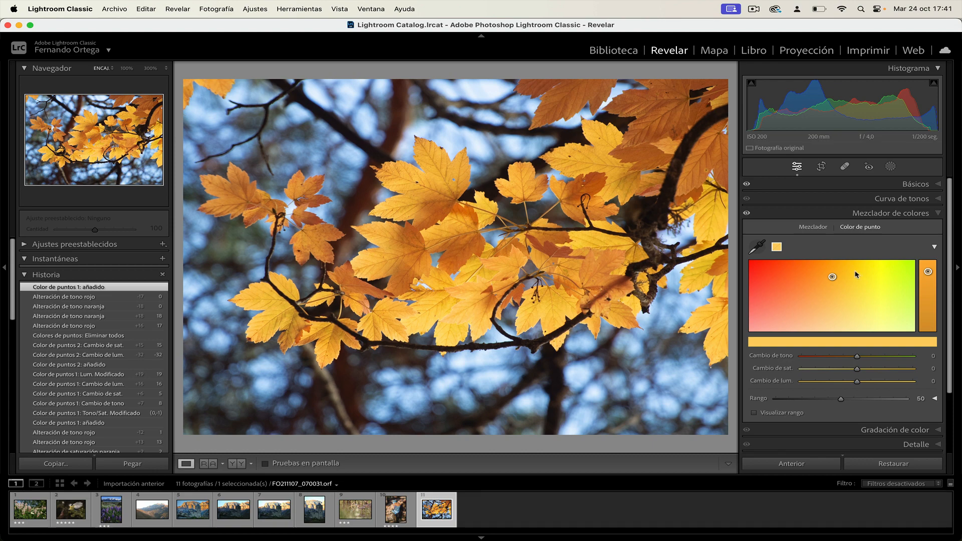
# Set the yellow sample's hue shift to 7 and its saturation shift to 19
pyautogui.moveTo(833, 278)
pyautogui.mouseDown()
pyautogui.moveTo(849, 282)
pyautogui.moveTo(778, 283)
pyautogui.moveTo(891, 281)
pyautogui.moveTo(845, 281)
pyautogui.mouseUp()
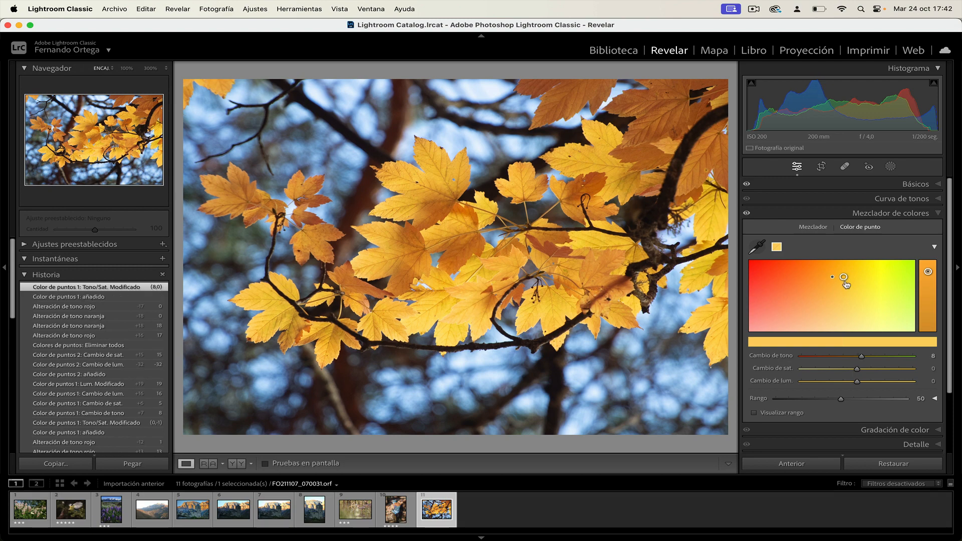
pyautogui.moveTo(862, 358)
pyautogui.mouseDown()
pyautogui.moveTo(851, 359)
pyautogui.moveTo(861, 359)
pyautogui.mouseUp()
pyautogui.moveTo(858, 370)
pyautogui.mouseDown()
pyautogui.moveTo(870, 373)
pyautogui.moveTo(859, 372)
pyautogui.mouseUp()
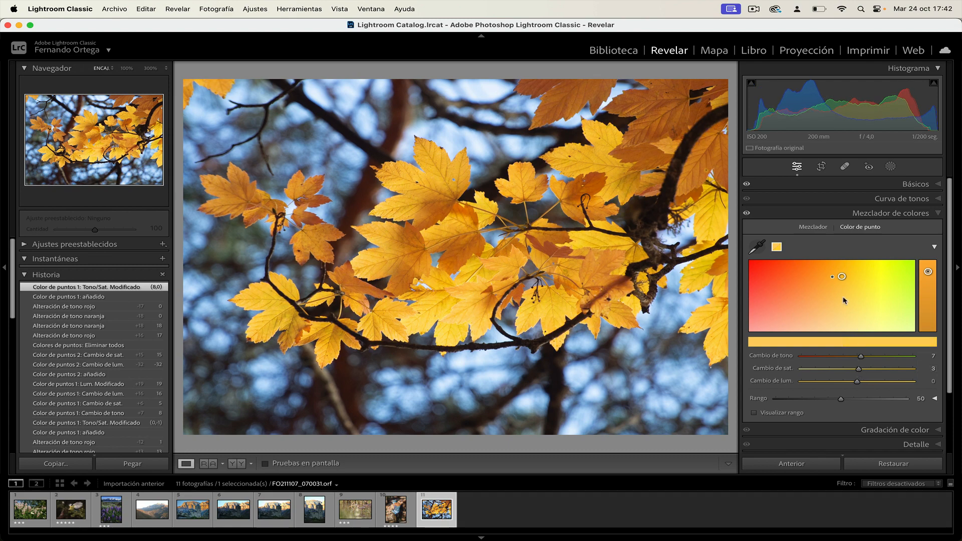
pyautogui.moveTo(842, 279); pyautogui.dragTo(843, 280)
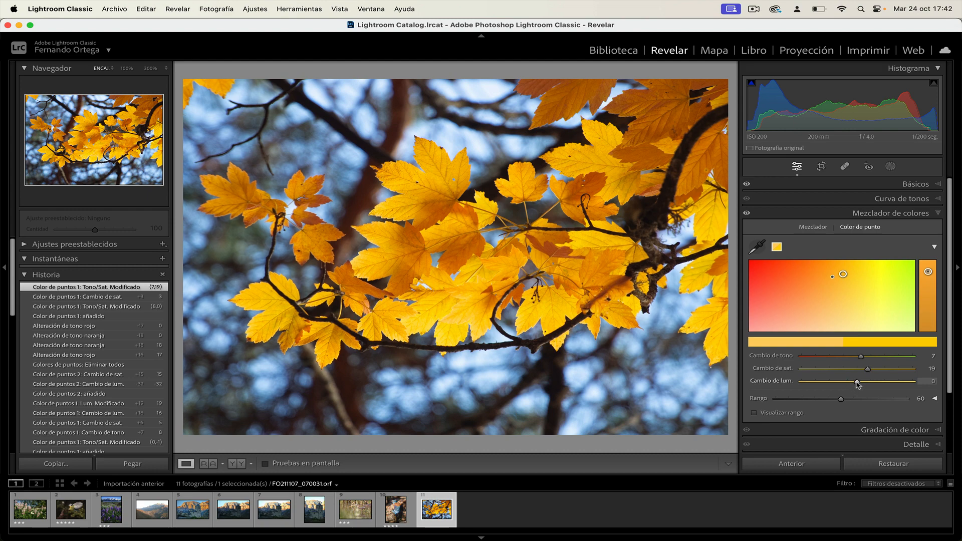
# Try luminance shifts of 9 and up to 50 on the yellow sample, and return the shift to 0
pyautogui.moveTo(858, 382)
pyautogui.mouseDown()
pyautogui.moveTo(846, 383)
pyautogui.moveTo(863, 383)
pyautogui.mouseUp()
pyautogui.click(929, 271)
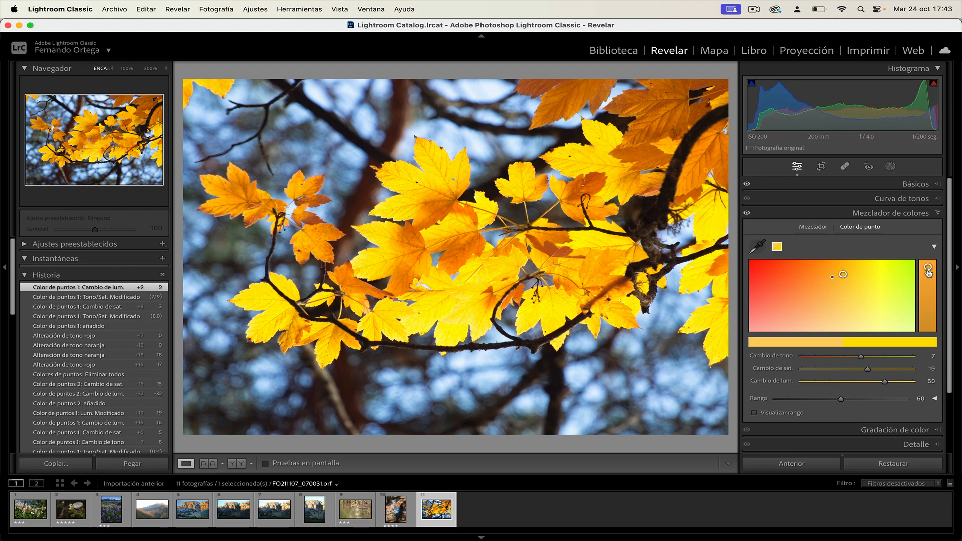
pyautogui.moveTo(928, 271); pyautogui.dragTo(928, 276)
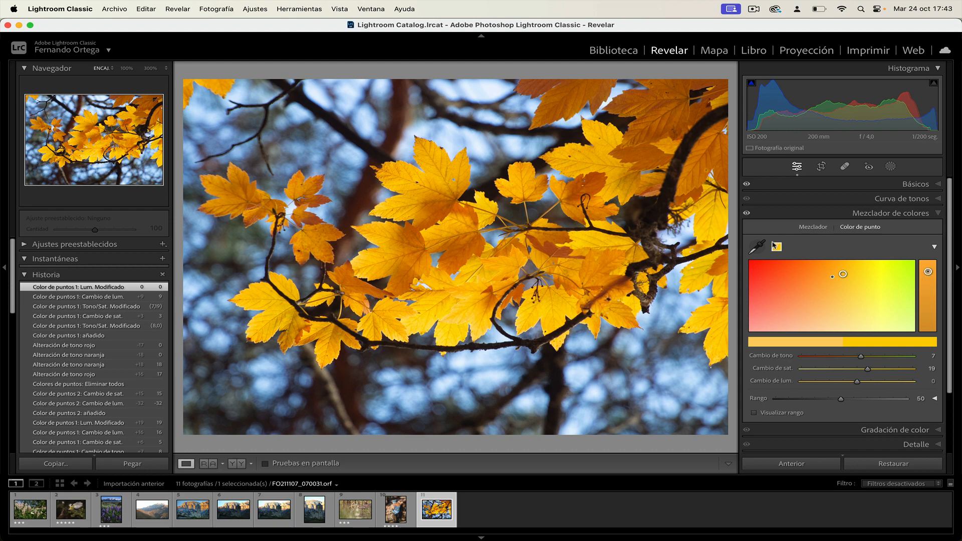
# Add a second Point Color sample from the pale blue background and make it the active swatch
pyautogui.click(754, 253)
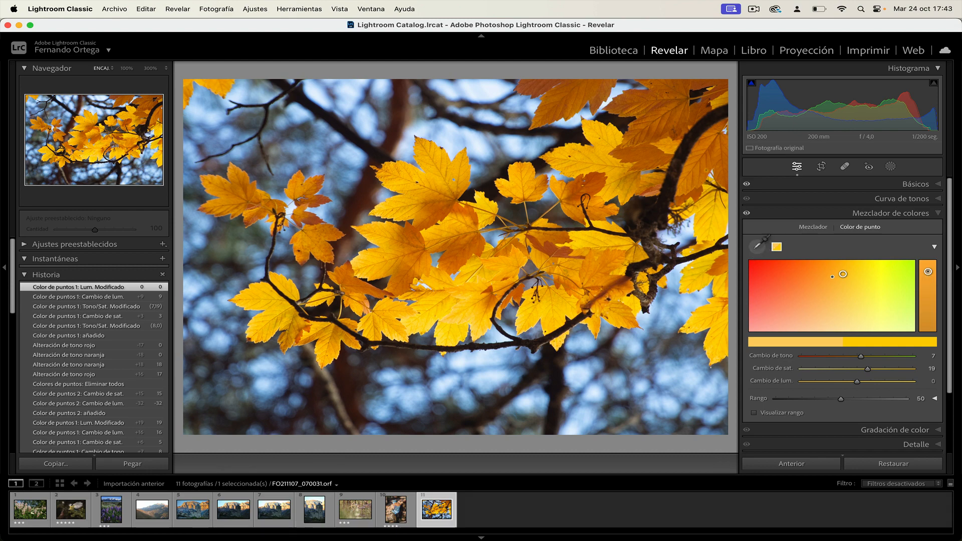
pyautogui.click(527, 190)
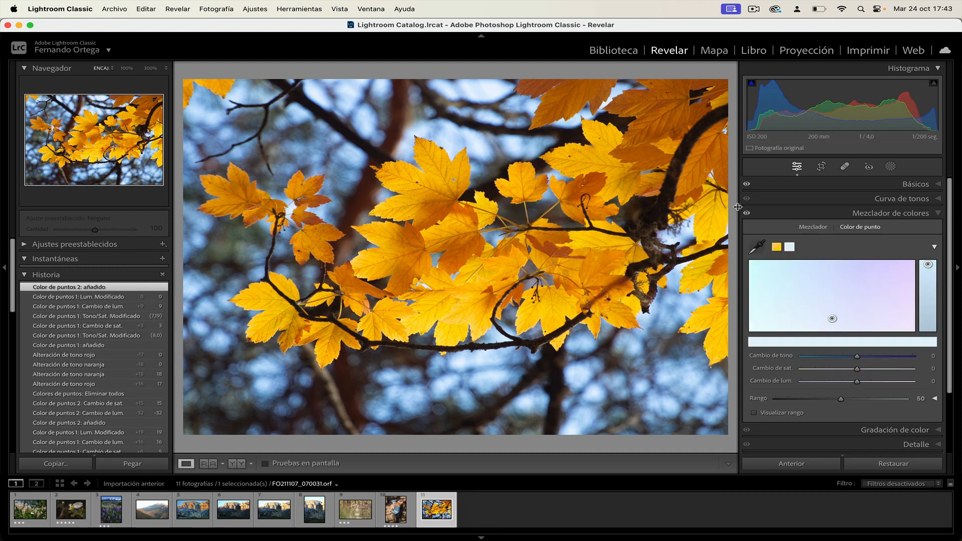
pyautogui.click(777, 247)
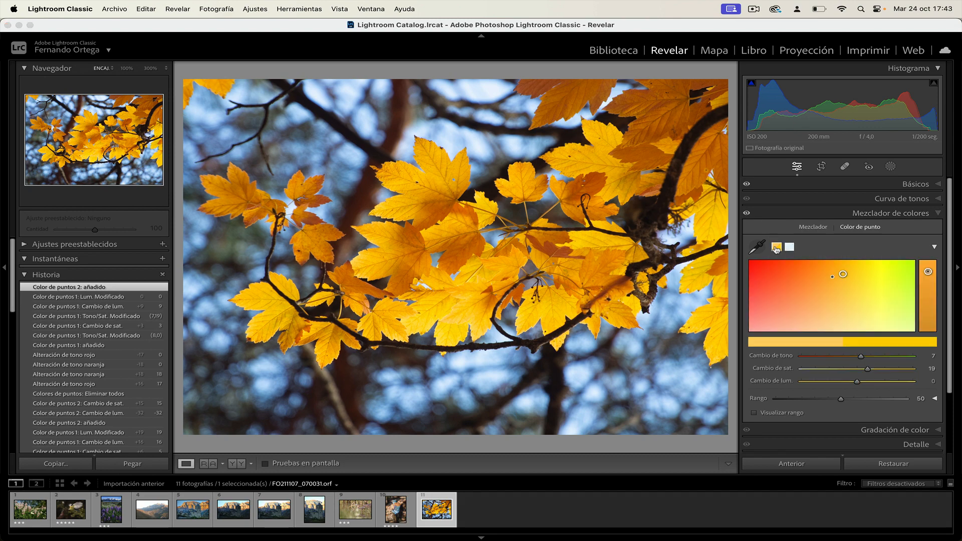
pyautogui.click(789, 248)
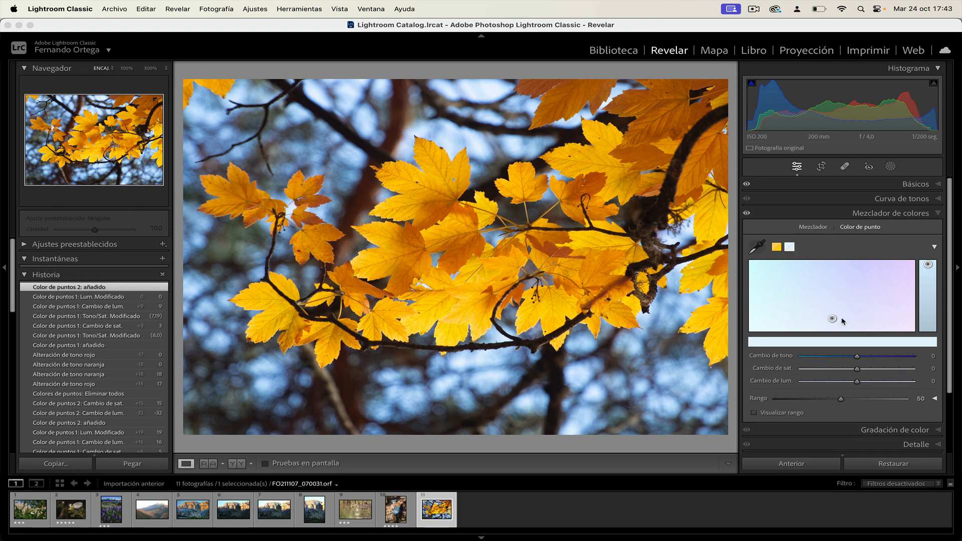
# Shift the pale blue sample's hue to about 24 and saturation to about 18, and adjust its luminance
pyautogui.moveTo(858, 358)
pyautogui.mouseDown()
pyautogui.moveTo(871, 358)
pyautogui.moveTo(867, 368)
pyautogui.mouseUp()
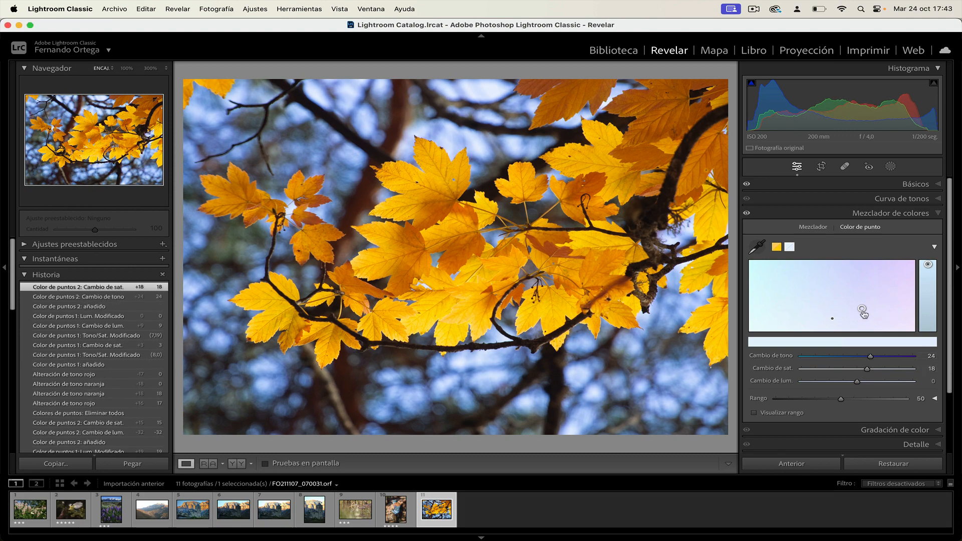
pyautogui.moveTo(862, 308); pyautogui.dragTo(865, 312)
pyautogui.click(928, 266)
pyautogui.moveTo(929, 265); pyautogui.dragTo(929, 271)
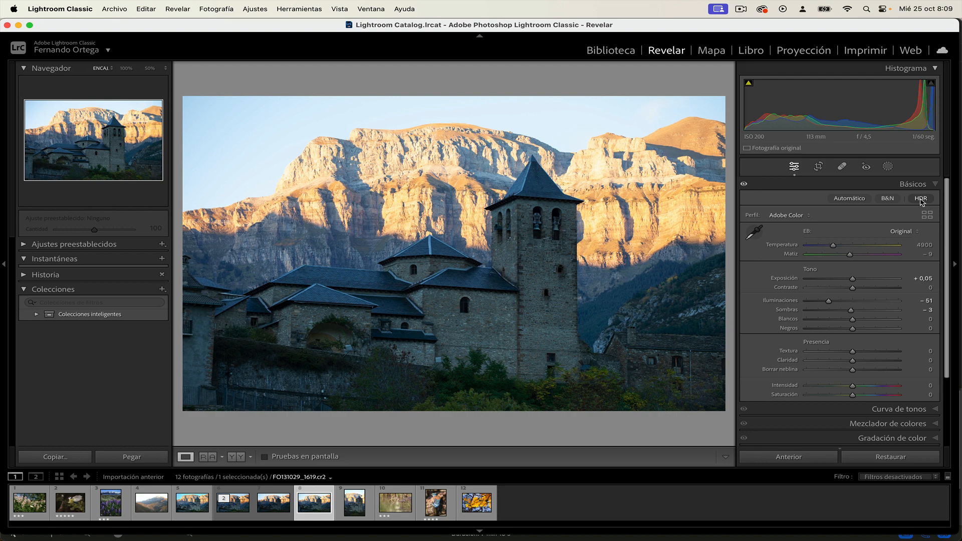
# Compare the church photo with HDR editing on and off, and leave HDR enabled
pyautogui.click(920, 199)
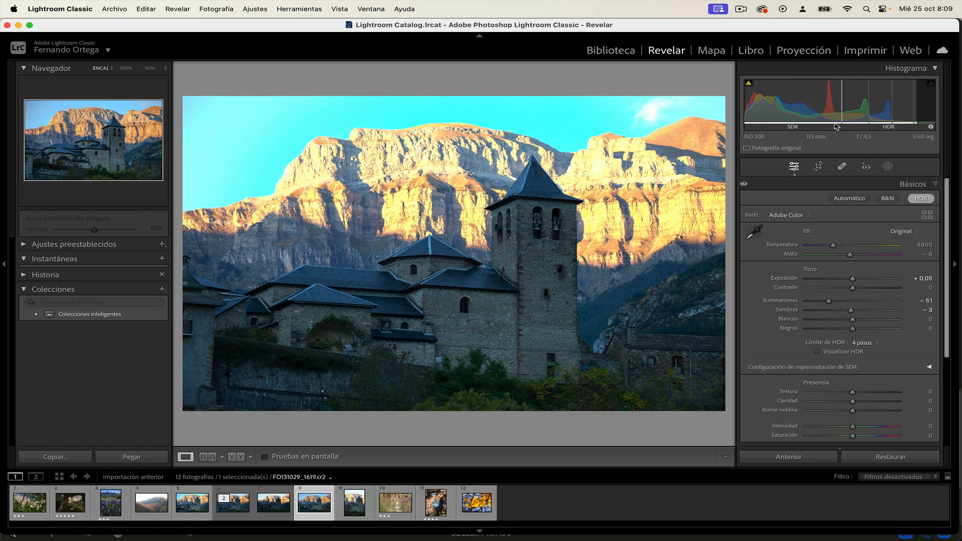
pyautogui.click(920, 199)
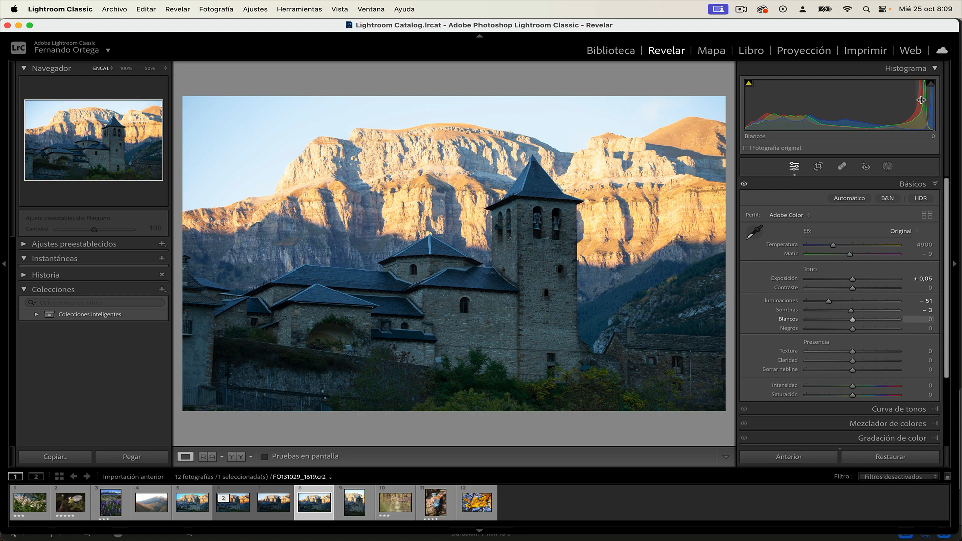
pyautogui.click(921, 199)
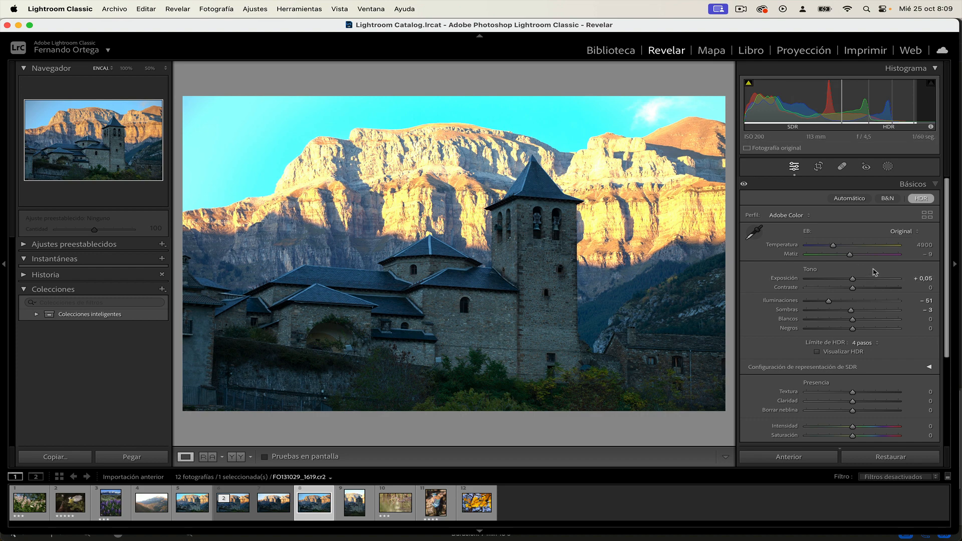
# Keep the HDR limit at 4 pasos and turn on the HDR visualization to examine the histogram's HDR ranges
pyautogui.click(858, 345)
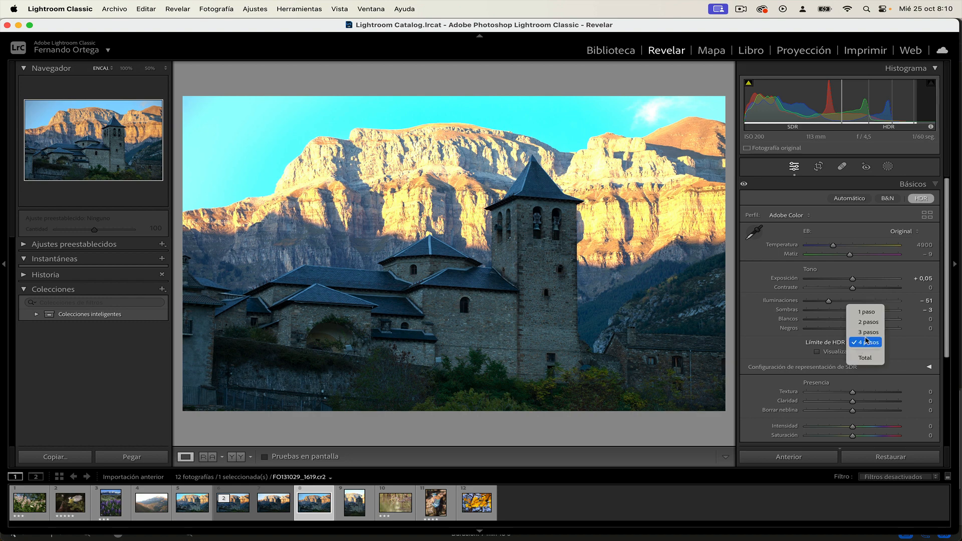
pyautogui.click(862, 343)
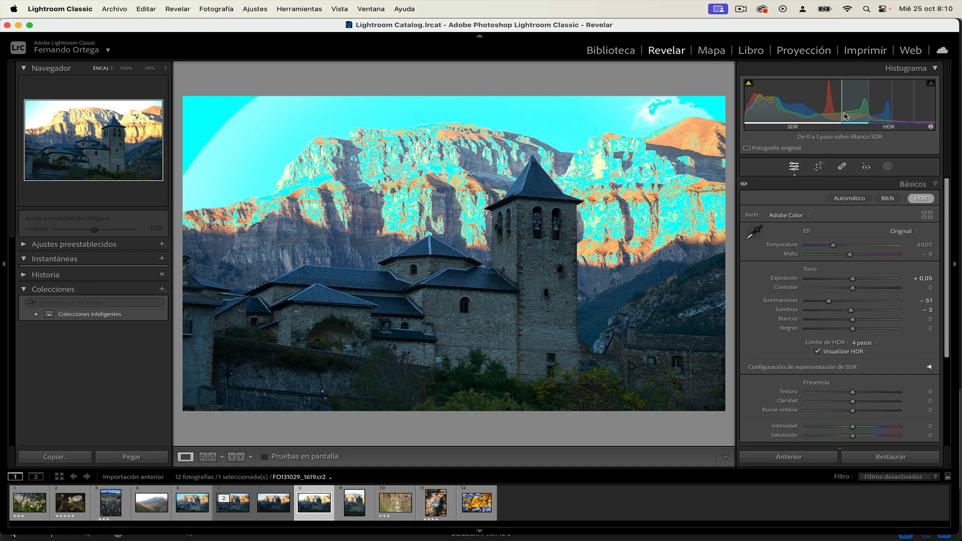
pyautogui.moveTo(855, 103)
pyautogui.moveTo(888, 113)
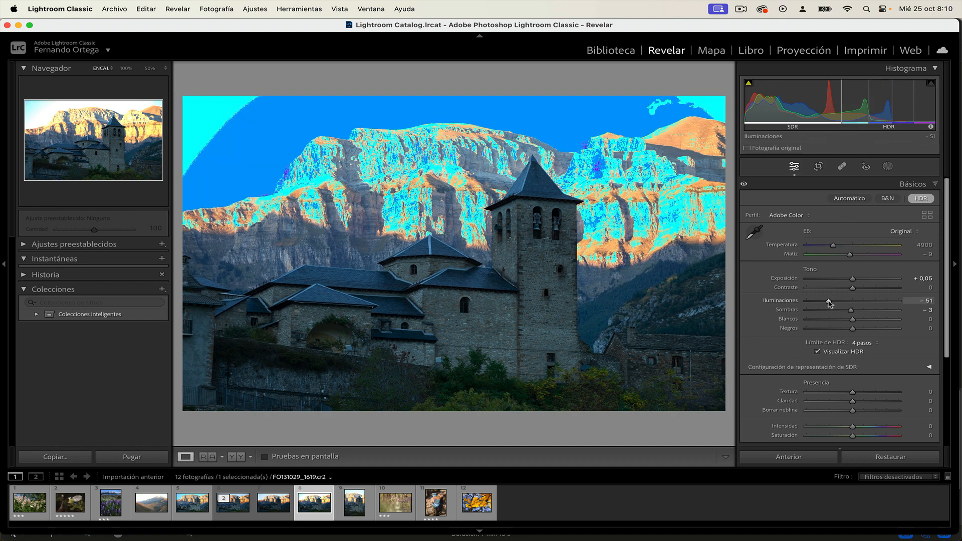
# Set the church photo's highlights to -46 and turn off the HDR visualization
pyautogui.moveTo(829, 303); pyautogui.dragTo(832, 303)
pyautogui.click(818, 351)
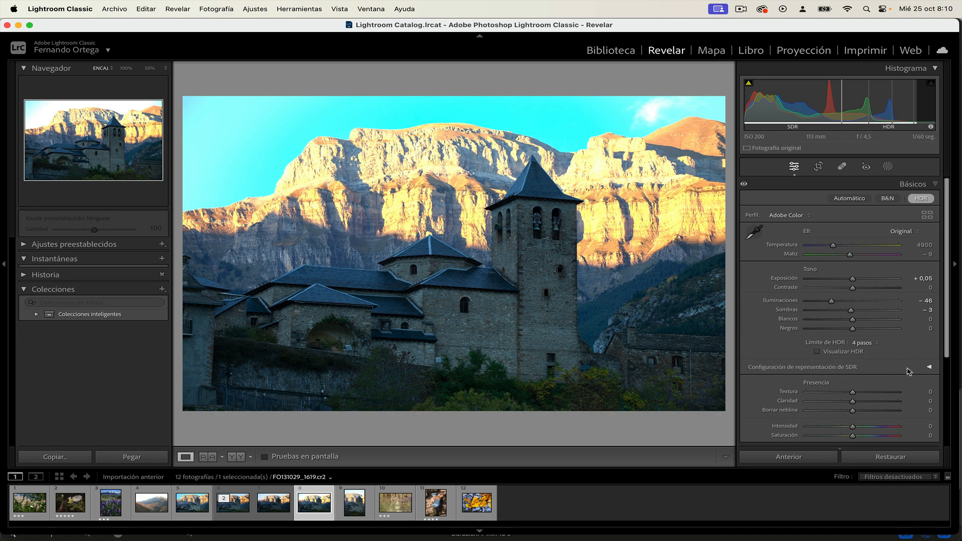
# Expand the SDR rendition settings and compare the church photo with the SDR preview on and off, leaving the preview off
pyautogui.click(929, 367)
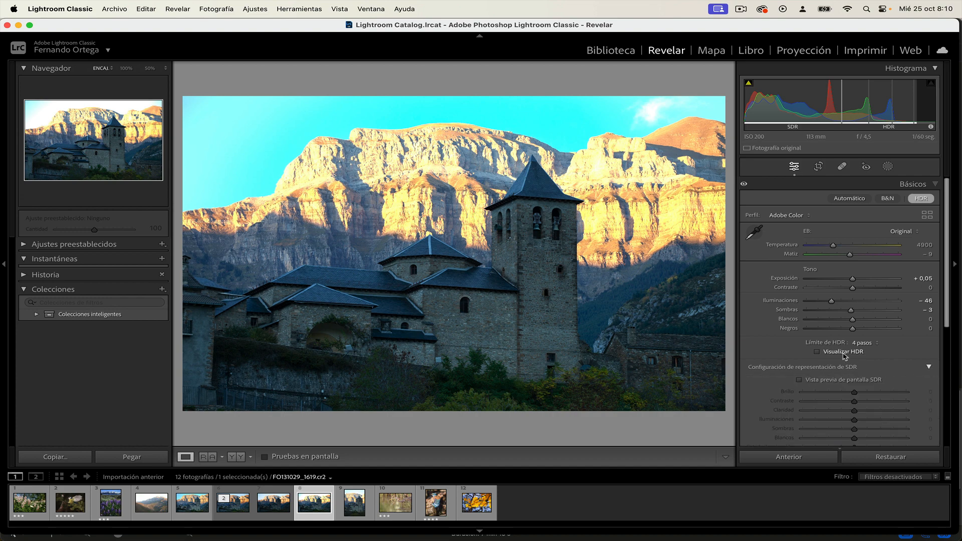
pyautogui.click(800, 381)
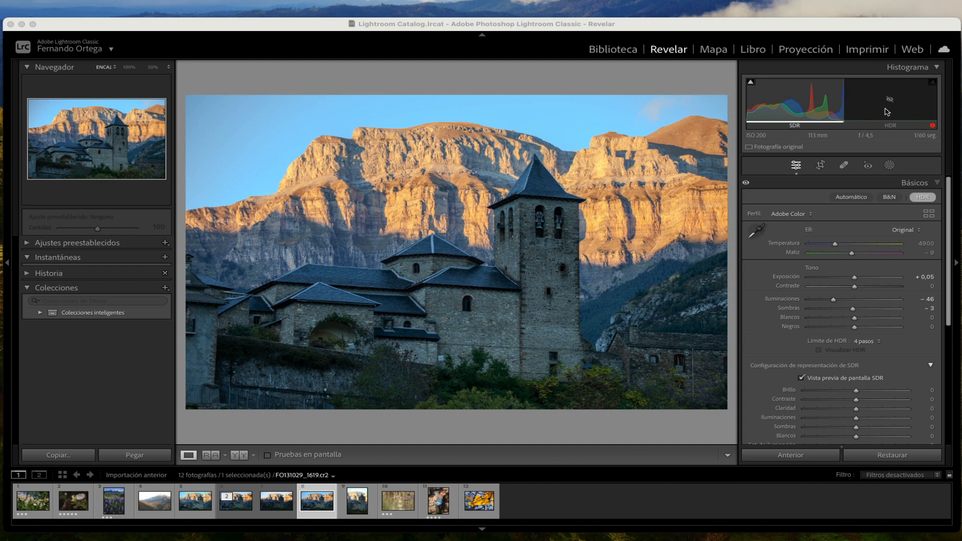
pyautogui.click(801, 378)
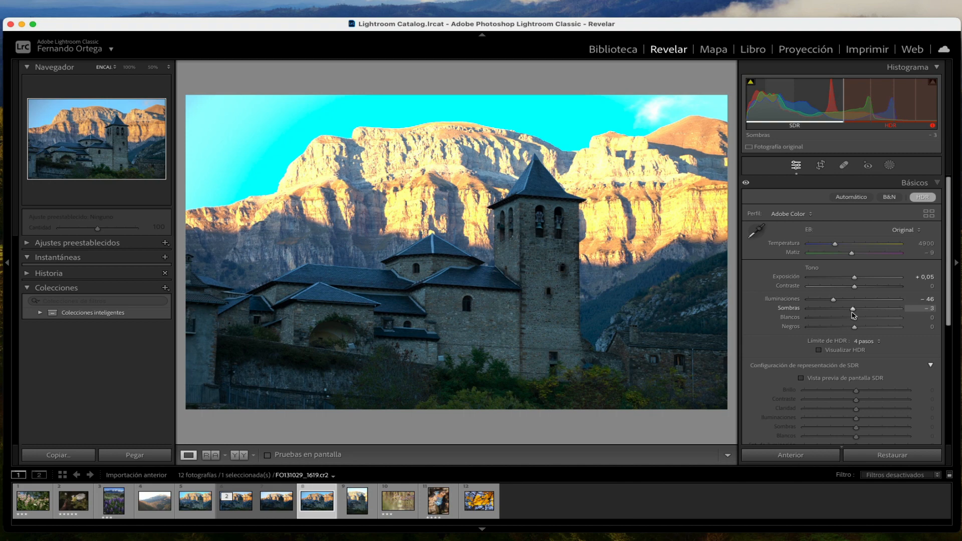
pyautogui.click(801, 379)
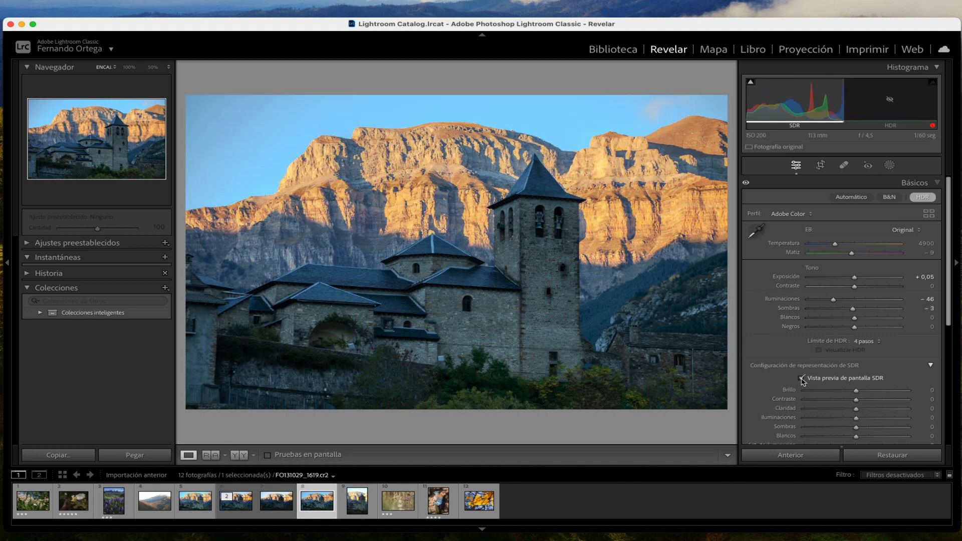
pyautogui.click(801, 379)
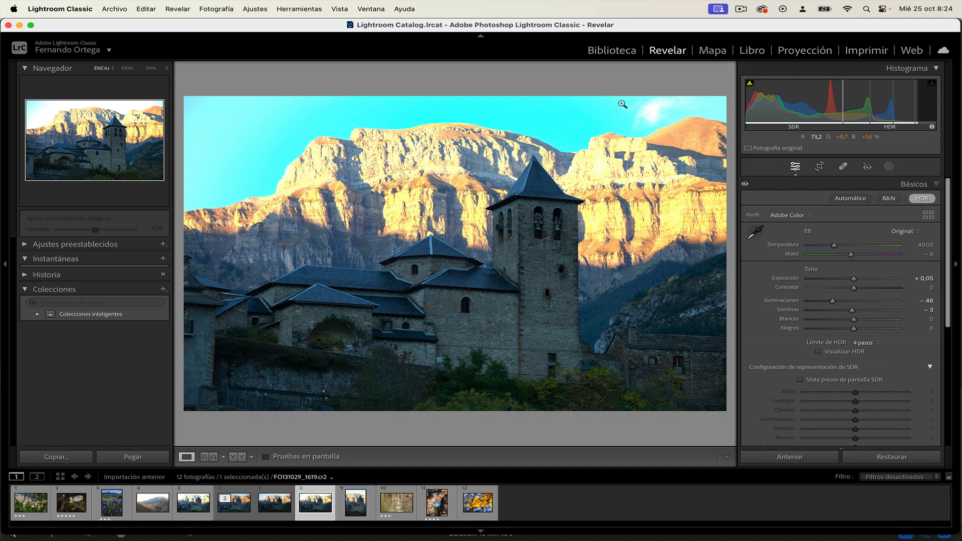
# Review the image formats available for exporting the church photo, keep AVIF with HDR output, and close the export settings without exporting
pyautogui.click(115, 9)
pyautogui.click(142, 160)
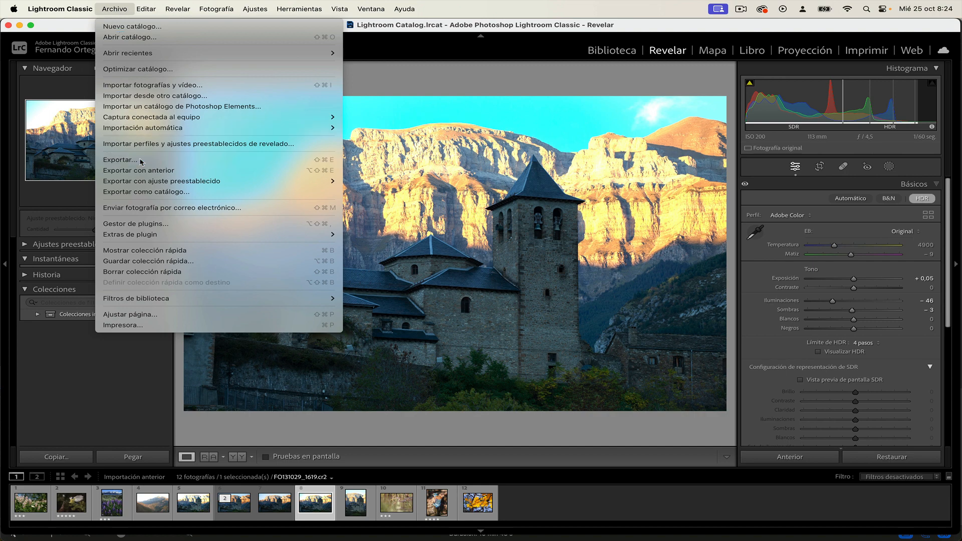
pyautogui.scroll(-5, 546, 239)
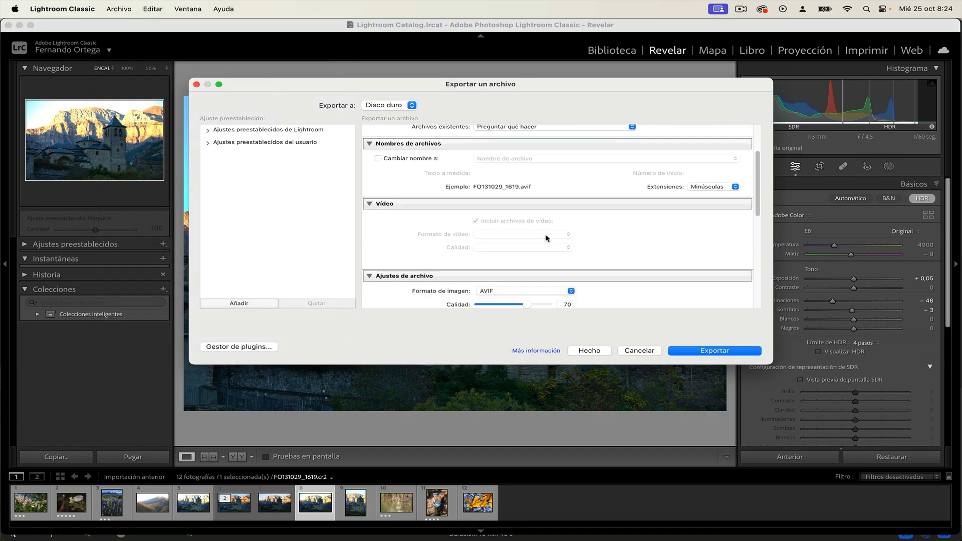
pyautogui.scroll(-1, 546, 239)
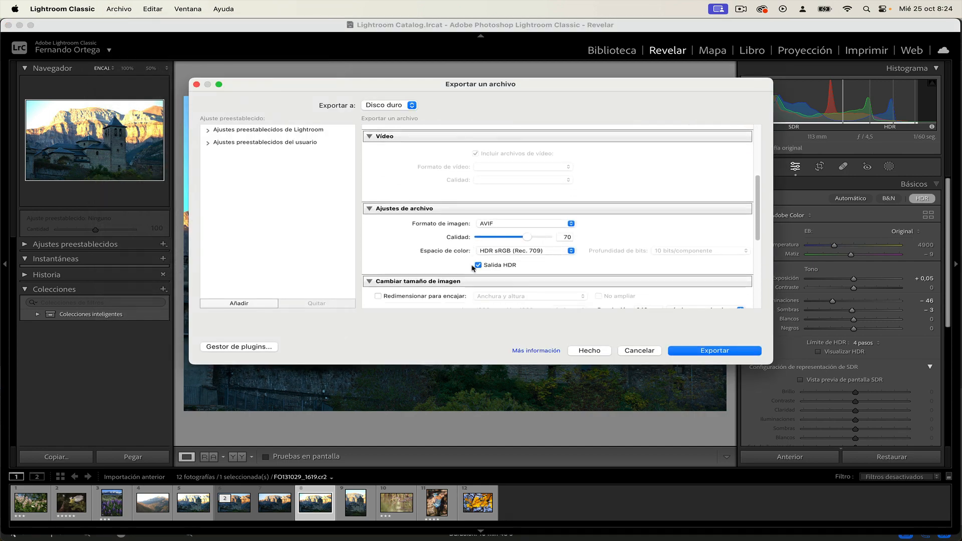
pyautogui.click(518, 224)
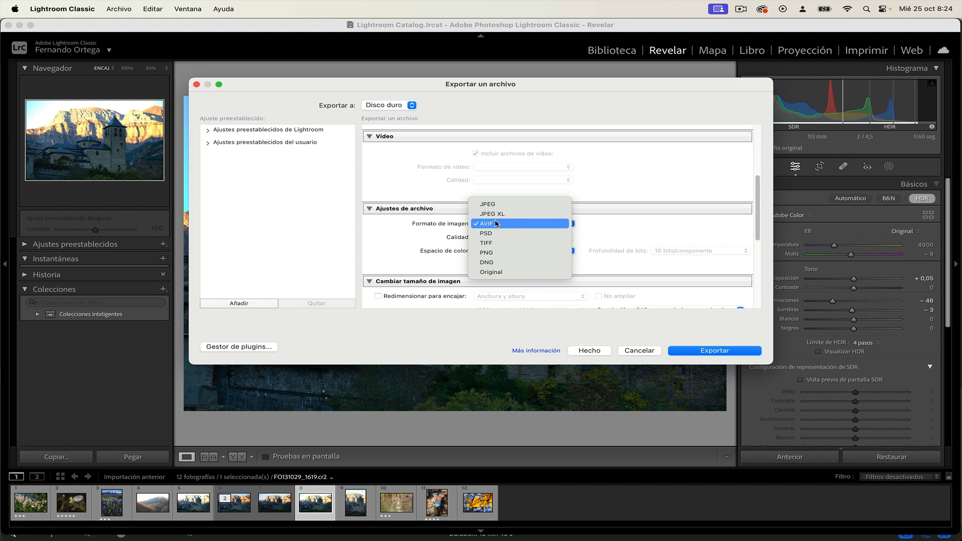
pyautogui.click(638, 217)
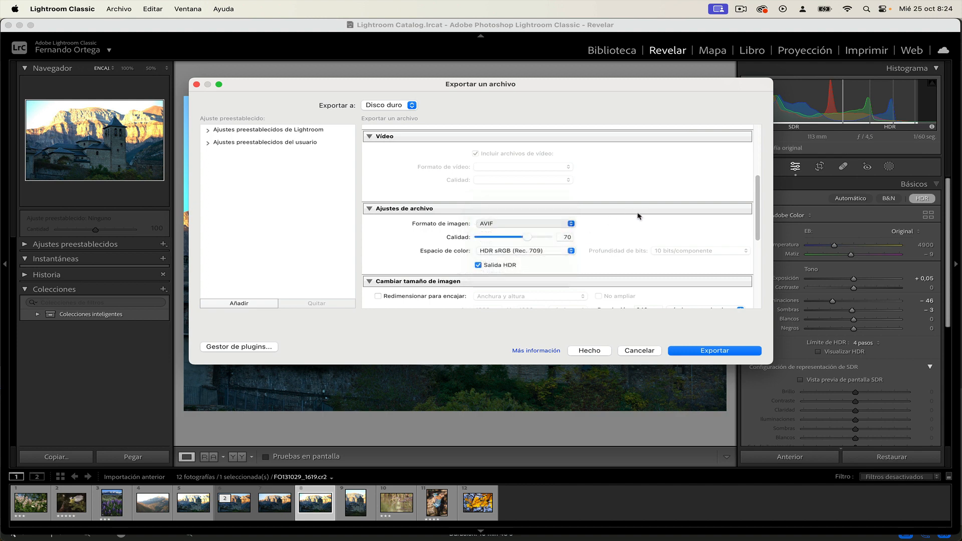
pyautogui.click(589, 351)
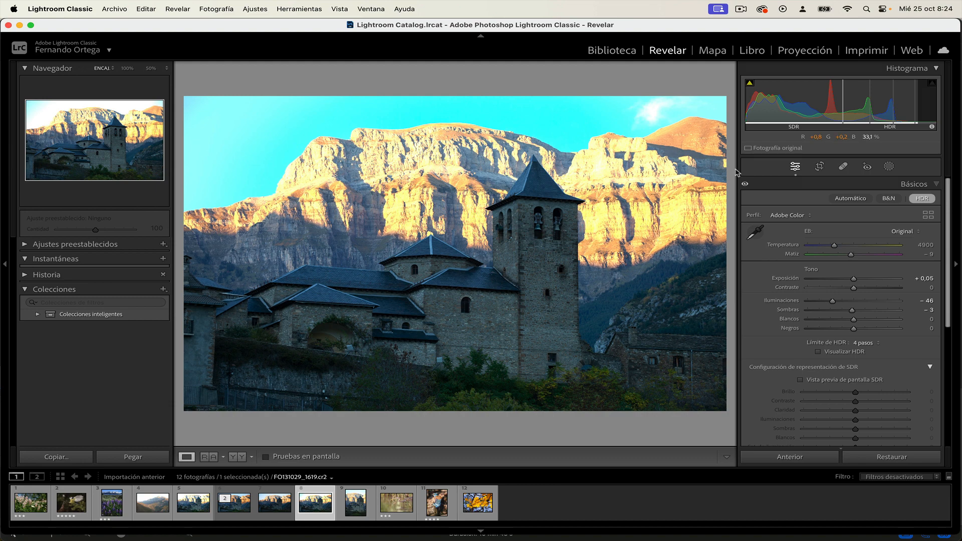
# Open Adobe's HDR editing and export help page from the histogram and examine its HDR controls, enabling instructions and system requirements
pyautogui.click(932, 127)
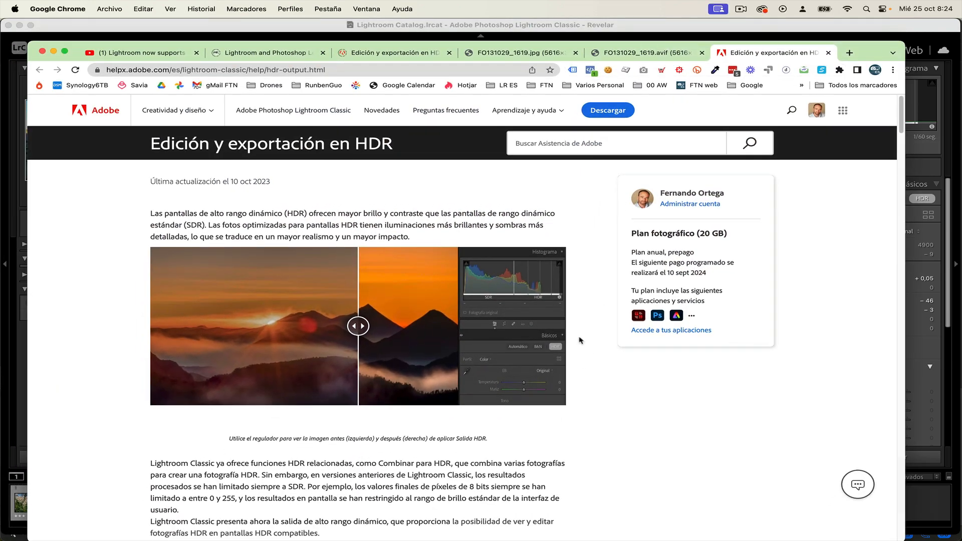
pyautogui.scroll(-1, 580, 340)
pyautogui.scroll(-10, 579, 341)
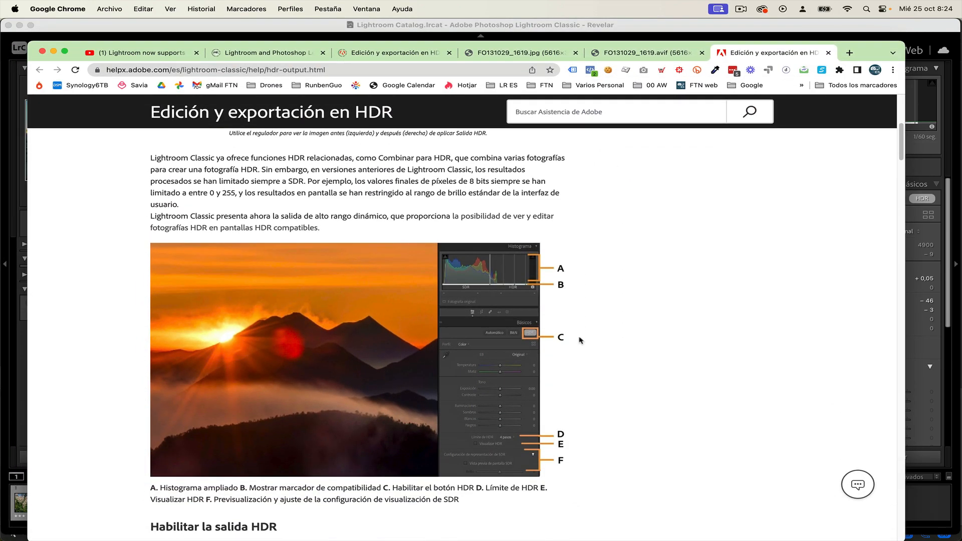
pyautogui.scroll(-8, 580, 340)
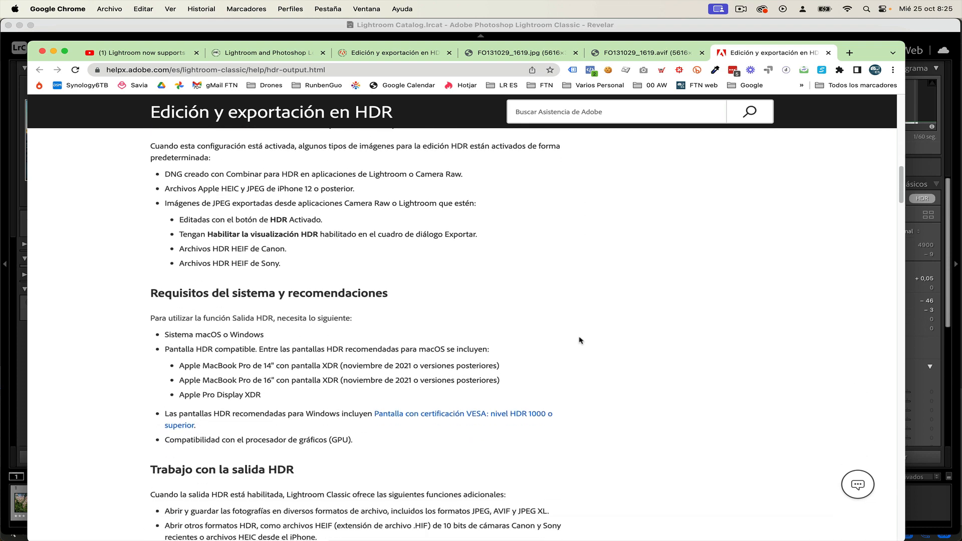
pyautogui.scroll(-4, 580, 341)
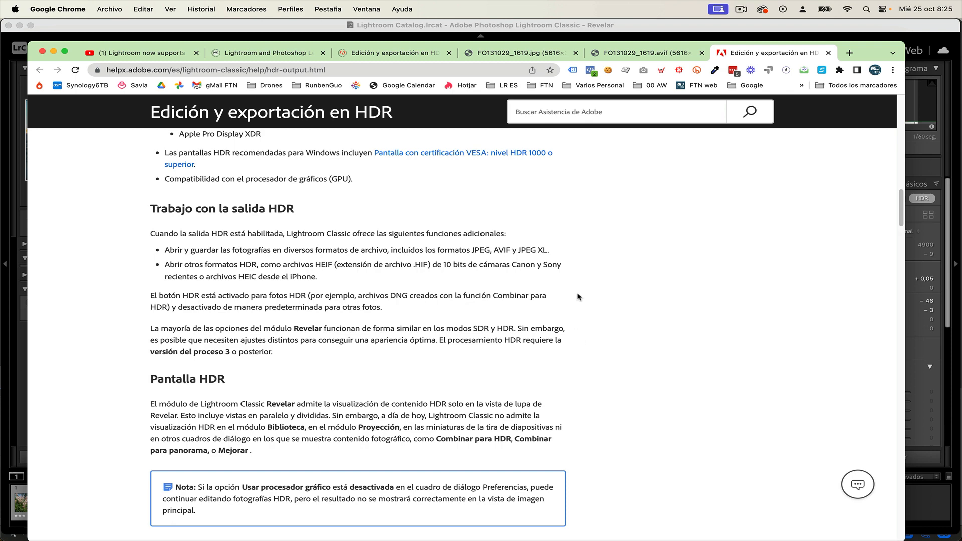
pyautogui.scroll(8, 578, 296)
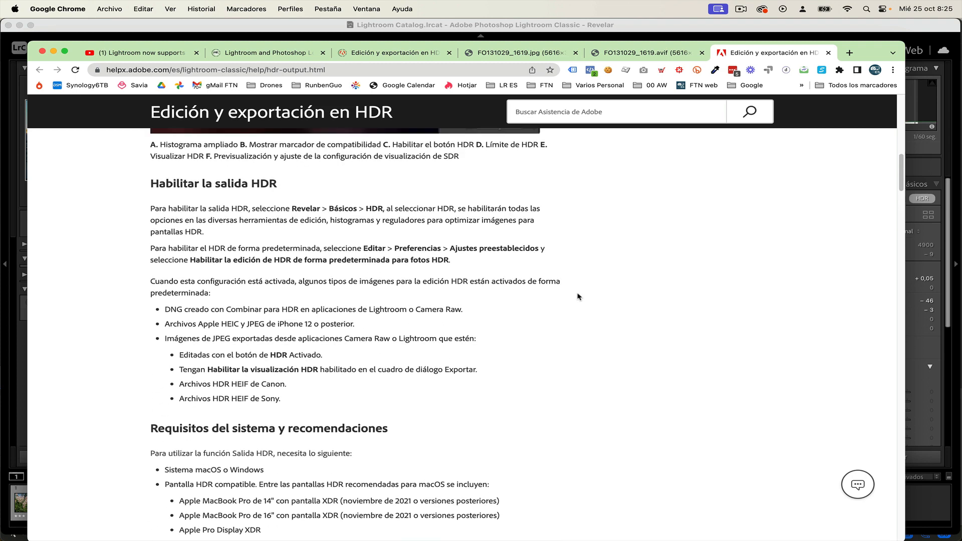
pyautogui.scroll(5, 578, 297)
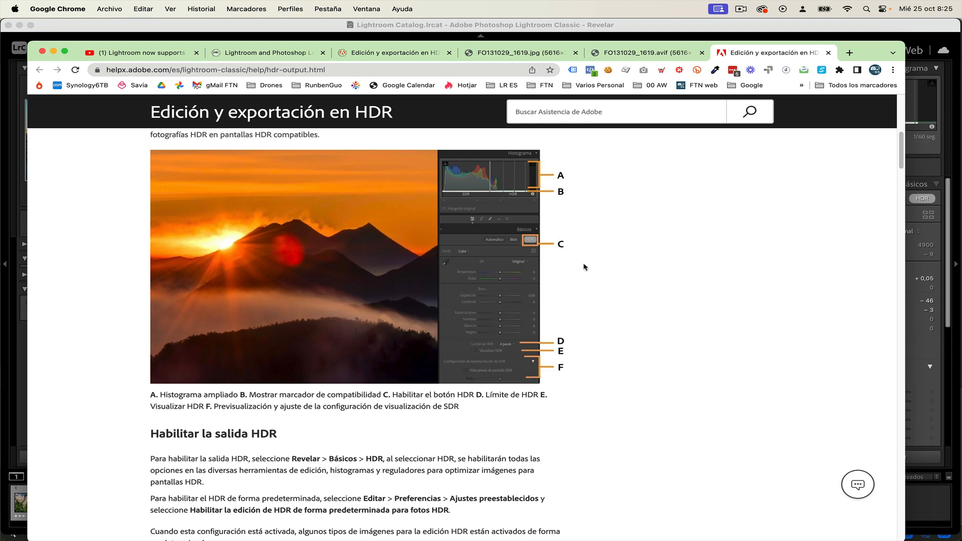
pyautogui.scroll(-1, 589, 267)
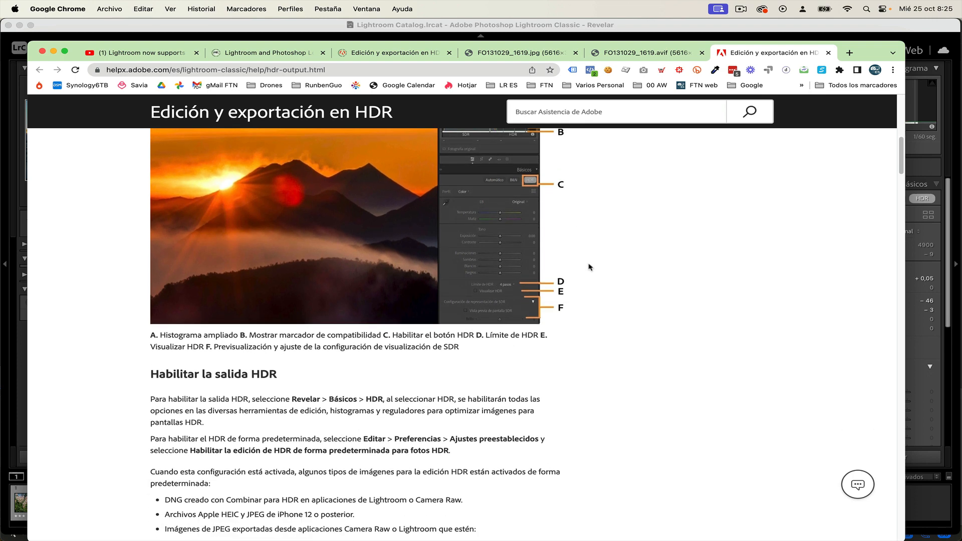
pyautogui.scroll(6, 589, 266)
pyautogui.scroll(3, 589, 266)
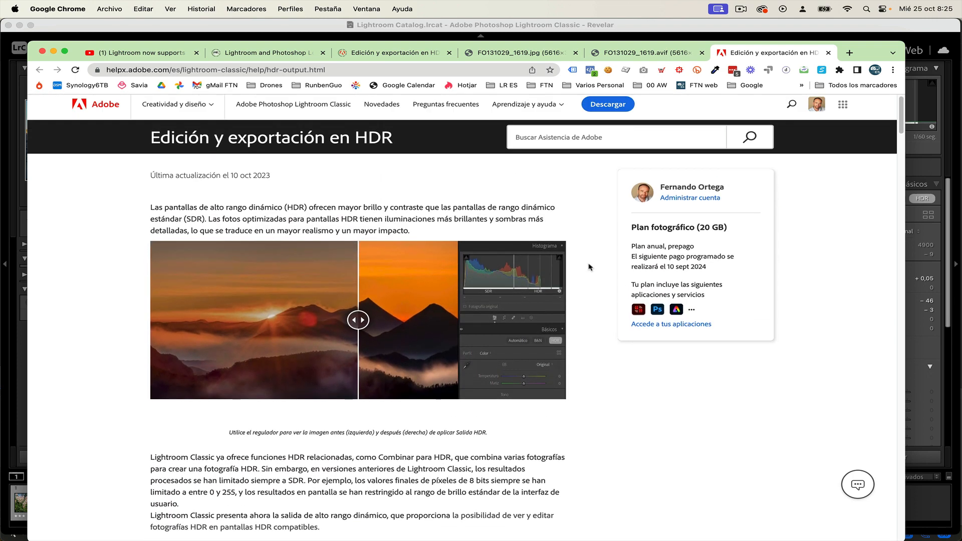